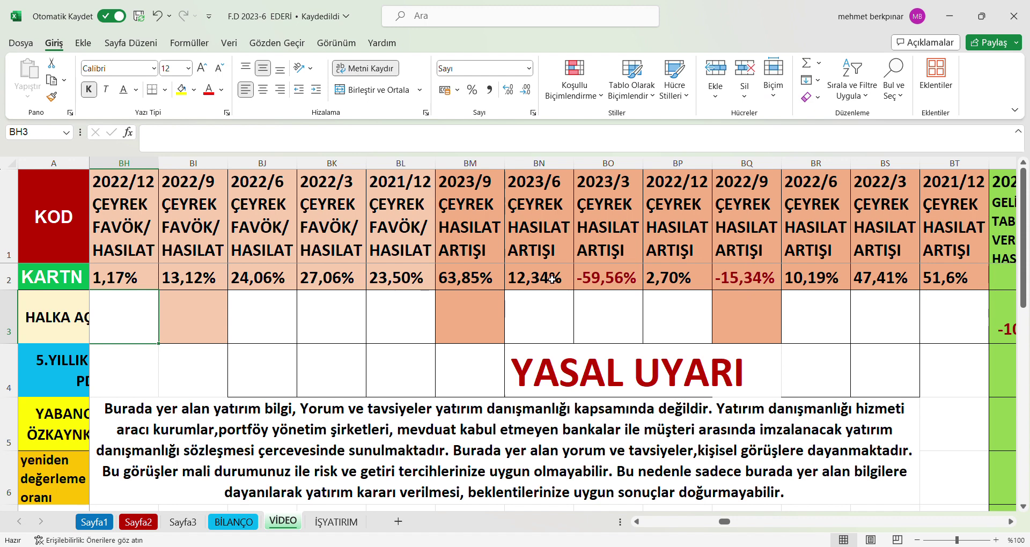
# Examine KARTN's quarterly FAVÖK/HASILAT ratios from 2023/9 back to 2021/12 on the VİDEO sheet.
pyautogui.click(210, 326)
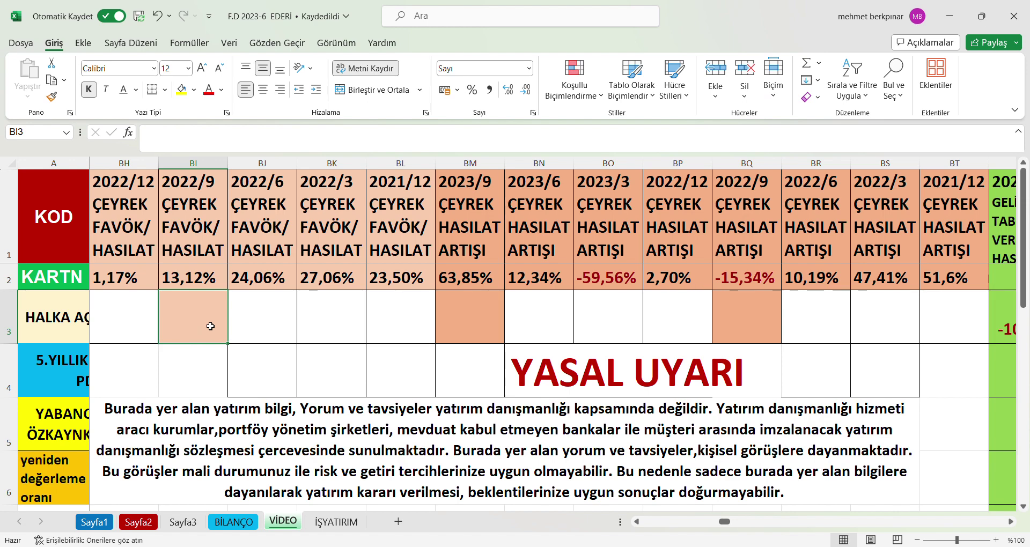
pyautogui.press('Left')
pyautogui.press('Left')
pyautogui.press('Left')
pyautogui.press('Left')
pyautogui.press('Left')
pyautogui.press('Left')
pyautogui.press('Left')
pyautogui.press('Left')
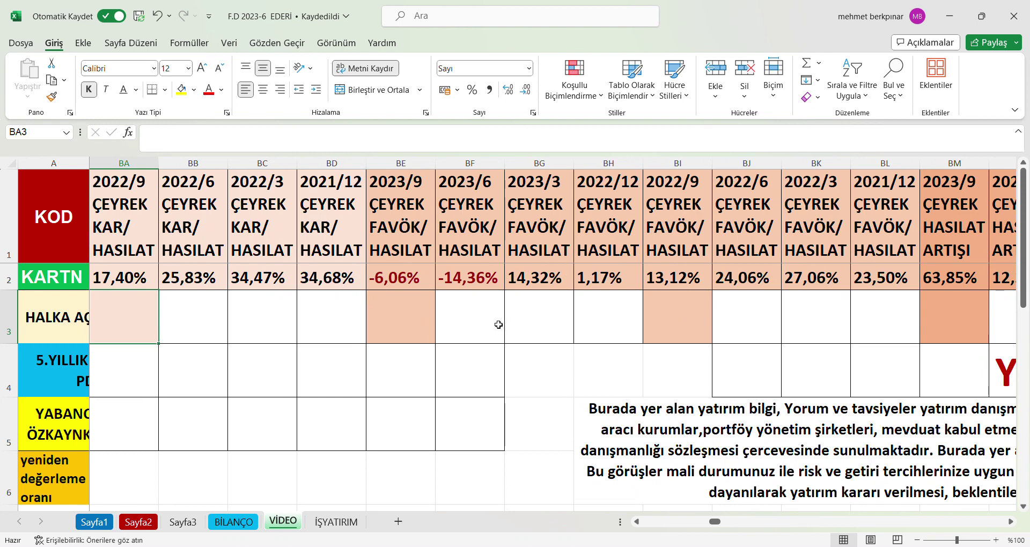
# Review KARTN's quarterly KAR/HASILAT ratios for the periods 2023/9 back to 2021/12.
pyautogui.click(384, 319)
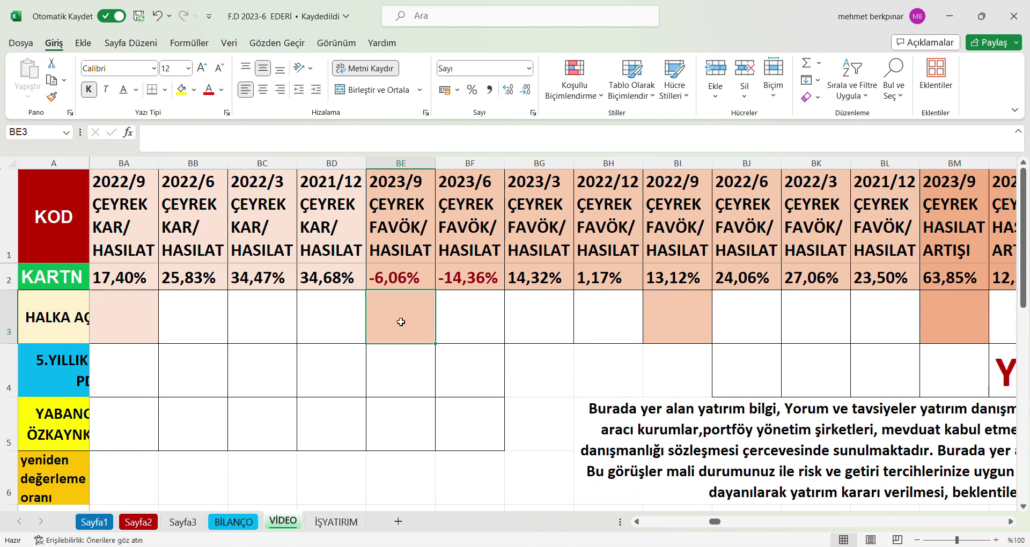
pyautogui.press('Left')
pyautogui.press('Left')
pyautogui.press('Left')
pyautogui.press('Left')
pyautogui.press('Left')
pyautogui.press('Left')
pyautogui.press('Left')
pyautogui.press('Left')
pyautogui.press('Left')
pyautogui.press('Left')
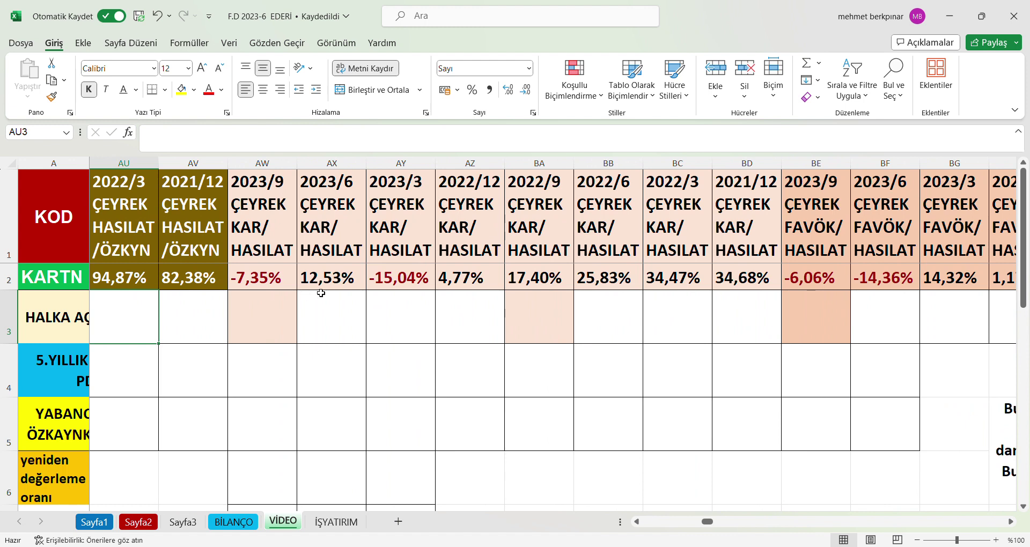
# Examine KARTN's quarterly HASILAT/ÖZKYN ratios, including the 2023/9 value in cell AO2.
pyautogui.click(284, 300)
pyautogui.press('Left')
pyautogui.press('Left')
pyautogui.press('Left')
pyautogui.press('Left')
pyautogui.press('Left')
pyautogui.press('Left')
pyautogui.press('Left')
pyautogui.press('Left')
pyautogui.press('Left')
pyautogui.press('Left')
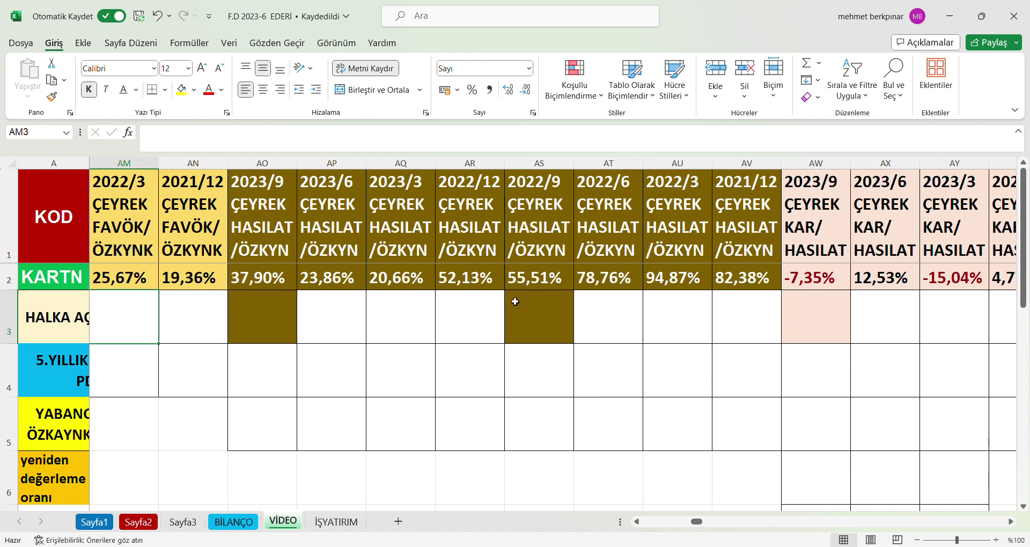
pyautogui.click(292, 306)
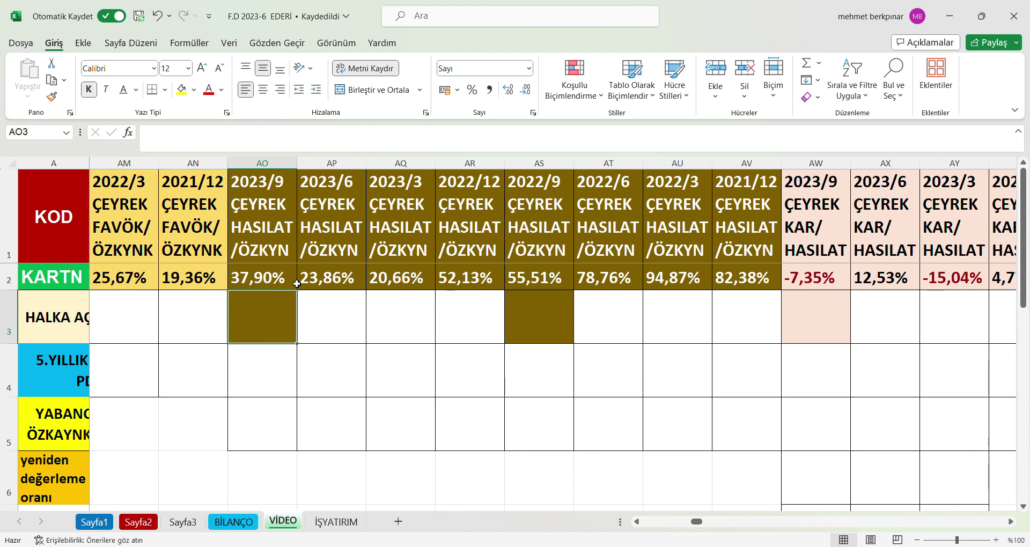
pyautogui.click(280, 283)
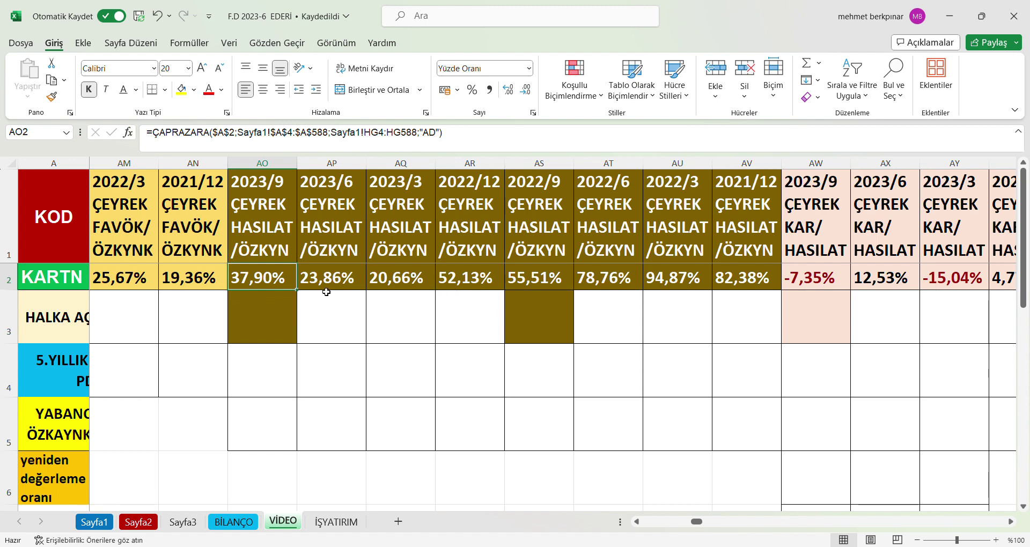
# Review KARTN's quarterly FAVÖK/ÖZKYNK ratios for the periods 2023/9 back to 2021/12.
pyautogui.press('Left')
pyautogui.press('Left')
pyautogui.press('Left')
pyautogui.press('Left')
pyautogui.press('Left')
pyautogui.press('Left')
pyautogui.press('Left')
pyautogui.press('Left')
pyautogui.press('Left')
pyautogui.press('Left')
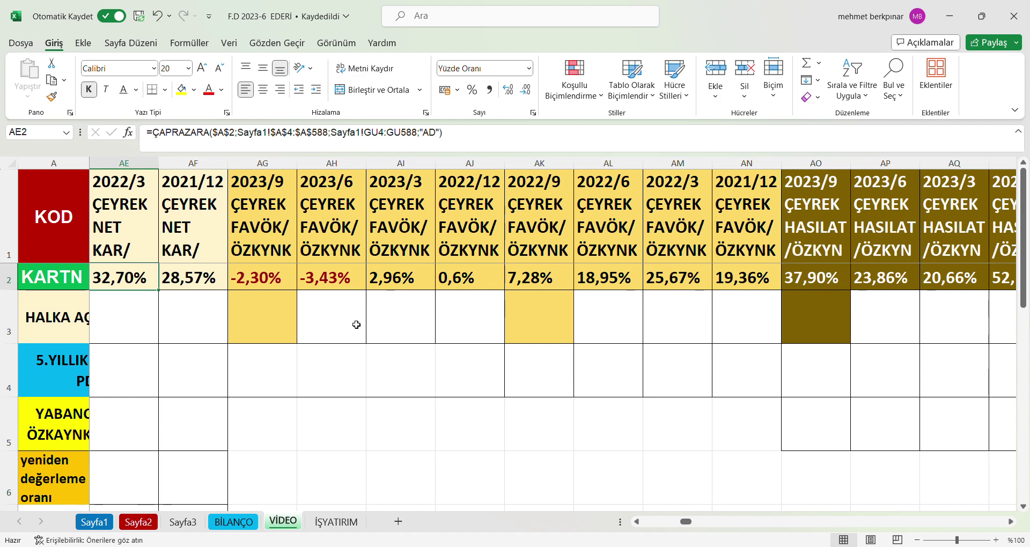
pyautogui.click(295, 326)
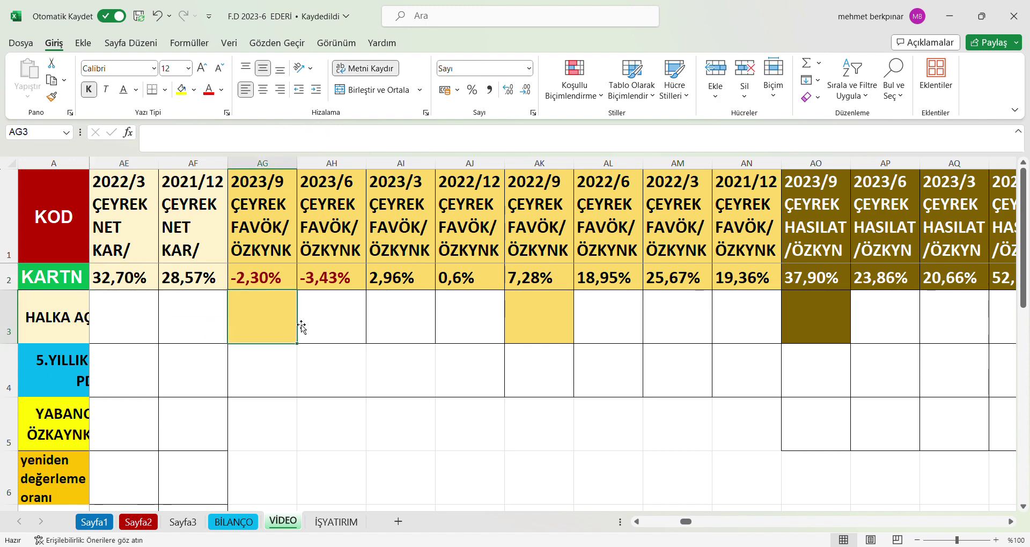
# Examine KARTN's quarterly NET KAR ratios in columns Y to AF, from 2023/9 back to 2021/12.
pyautogui.press('Left')
pyautogui.press('Left')
pyautogui.press('Left')
pyautogui.press('Left')
pyautogui.press('Left')
pyautogui.press('Left')
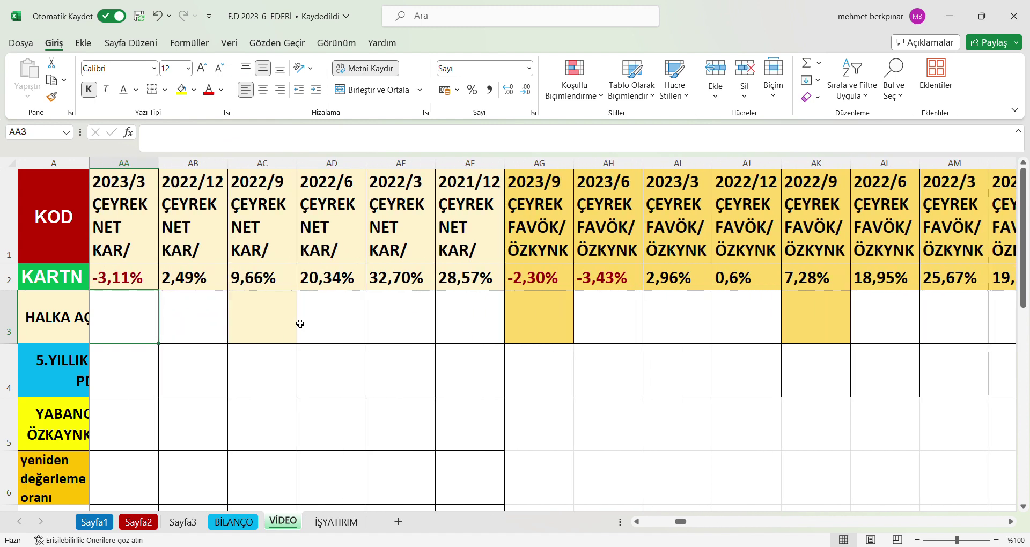
pyautogui.press('Left')
pyautogui.press('Left')
pyautogui.press('Left')
pyautogui.press('Left')
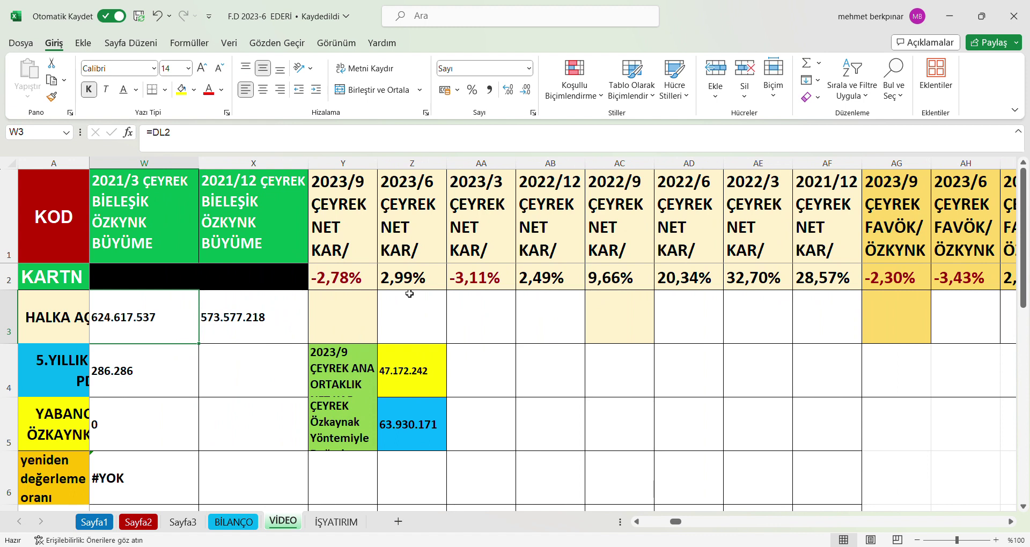
pyautogui.click(368, 306)
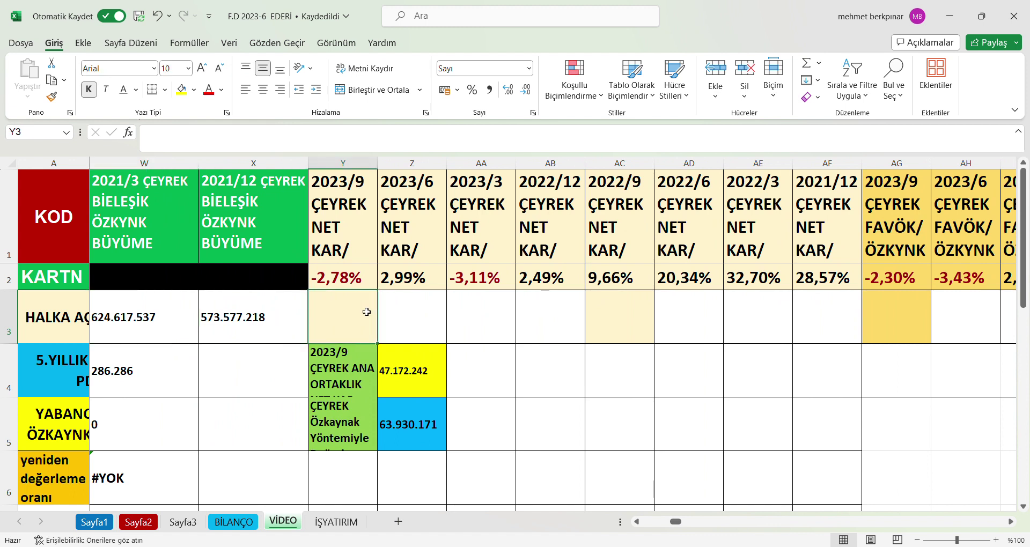
# Review KARTN's quarterly compound equity growth (BİRLEŞİK ÖZKYNK BÜYÜME) and the parent equity amounts, up to 2023/9 in cell M3.
pyautogui.press('Left')
pyautogui.press('Left')
pyautogui.press('Left')
pyautogui.press('Left')
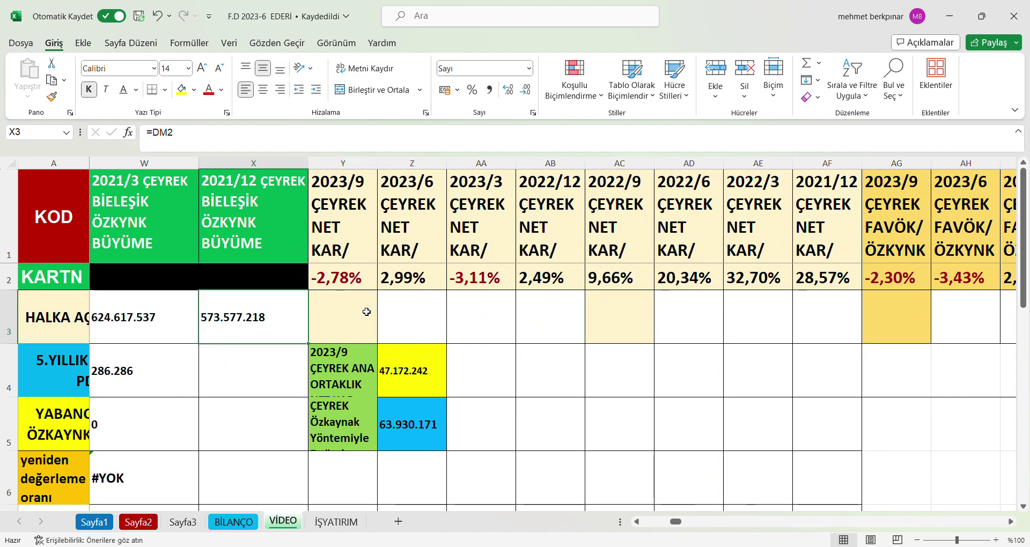
pyautogui.press('Left')
pyautogui.press('Left')
pyautogui.press('Left')
pyautogui.press('Left')
pyautogui.press('Left')
pyautogui.press('Left')
pyautogui.press('Left')
pyautogui.press('Left')
pyautogui.press('Left')
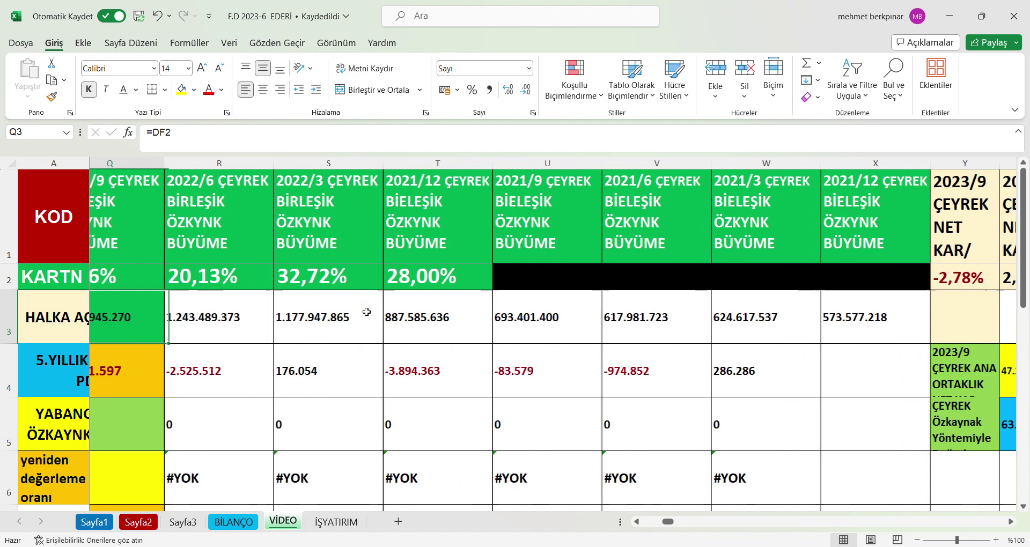
pyautogui.press('Left')
pyautogui.press('Left')
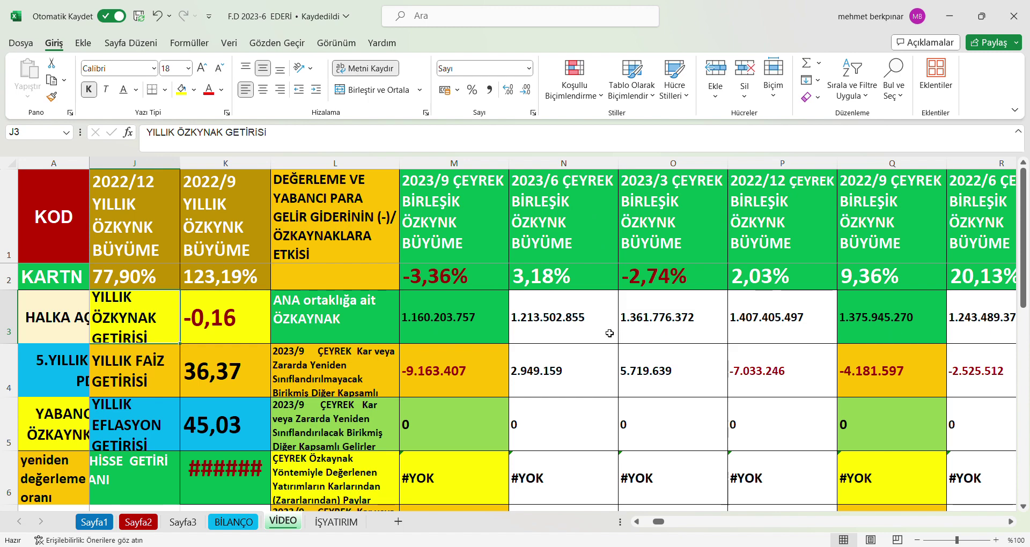
pyautogui.click(459, 331)
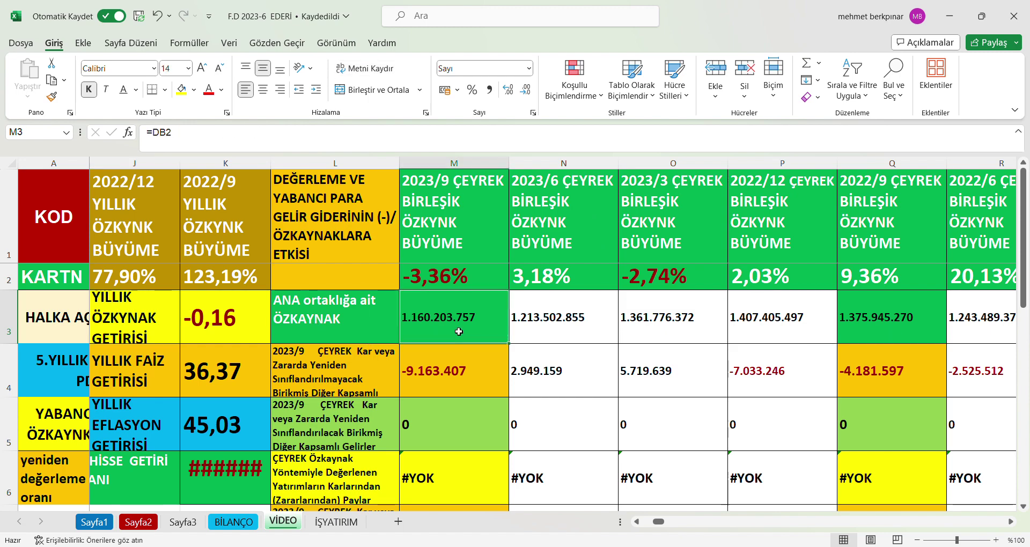
# Return to cell A3 and view KARTN's annual equity growth, book value and price summary in columns A to K.
pyautogui.press('Left')
pyautogui.press('Left')
pyautogui.press('Left')
pyautogui.press('Left')
pyautogui.press('Left')
pyautogui.press('Home')
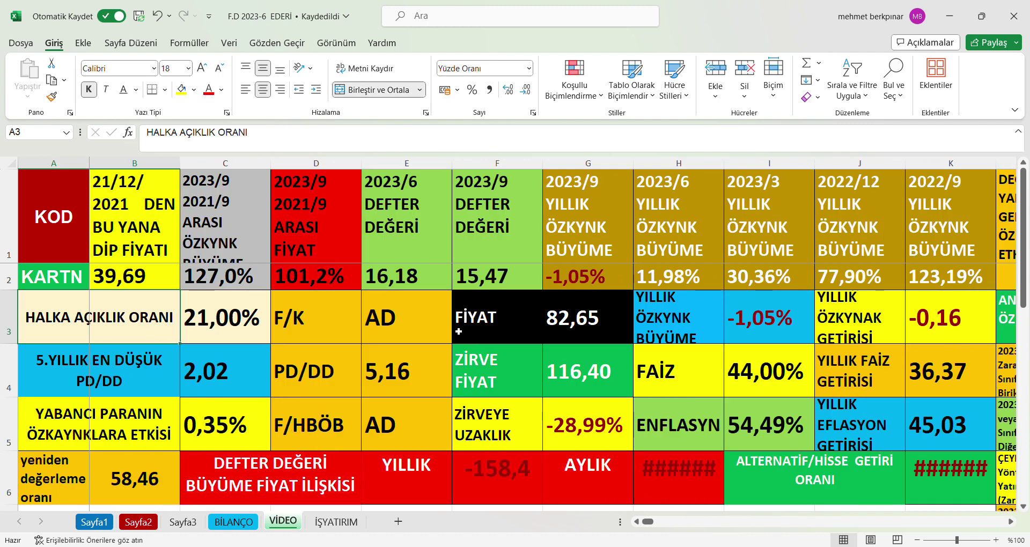